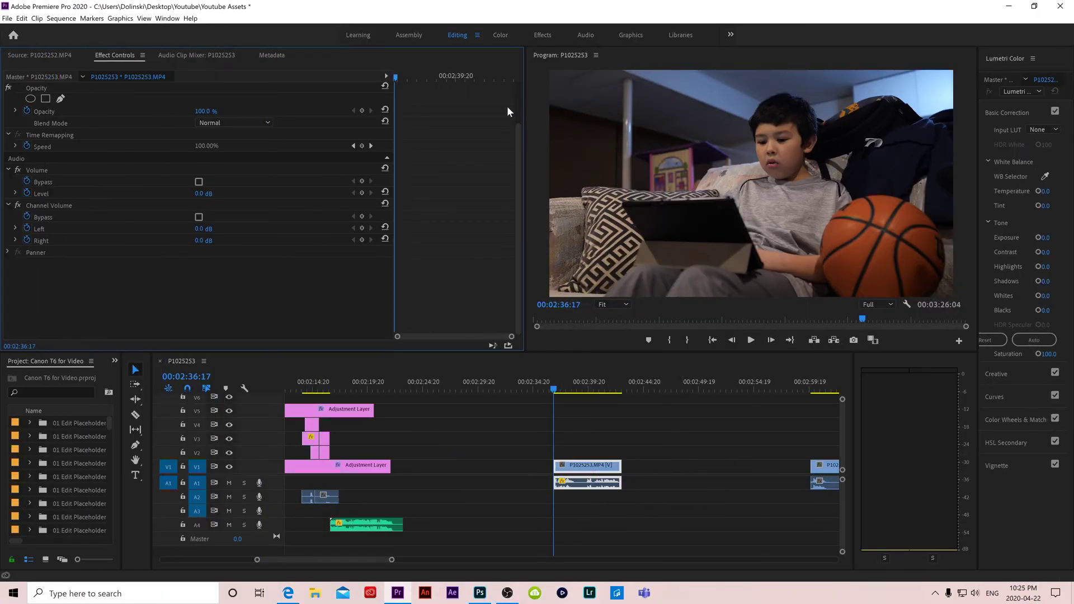
Step: Switch Premiere Pro to the Effects workspace
left_click(542, 35)
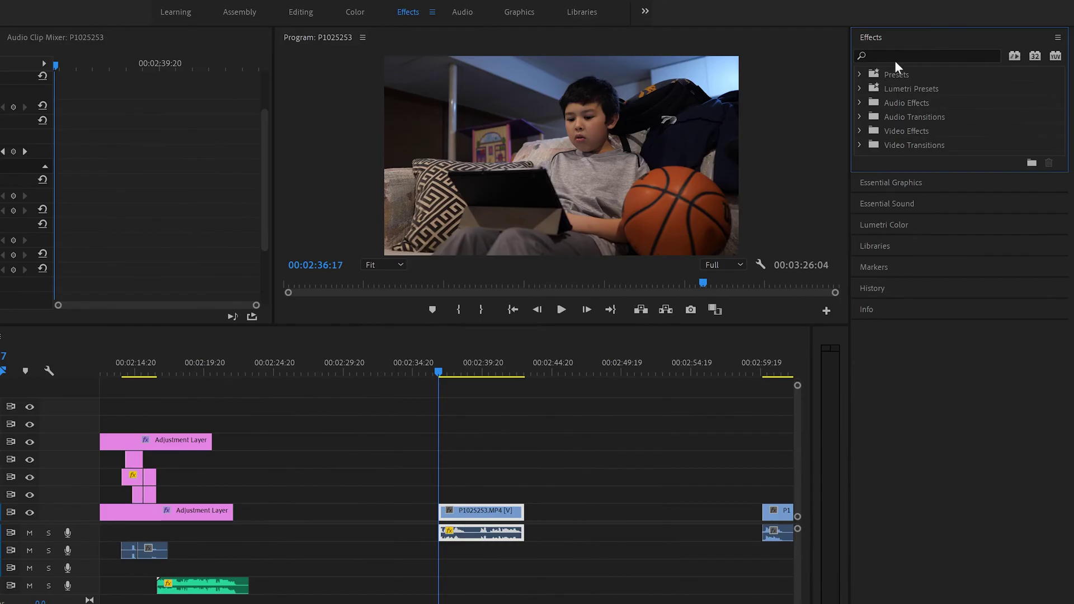
Step: Search the Effects panel for 'pitch' and drop Pitch Shifter onto the P1025253.MP4 audio on A1
left_click(928, 66)
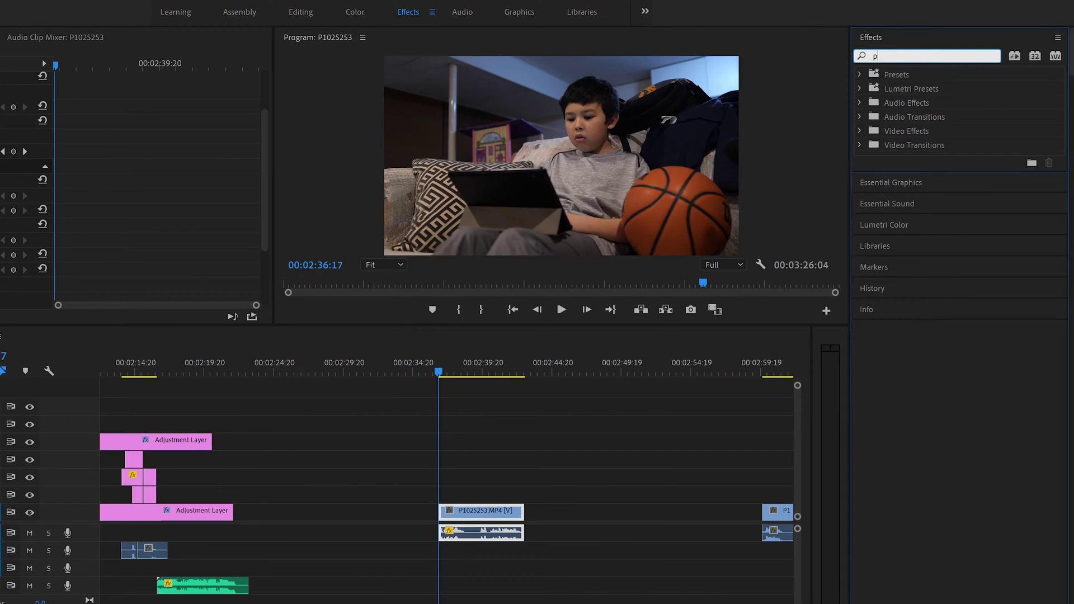
type("pitch")
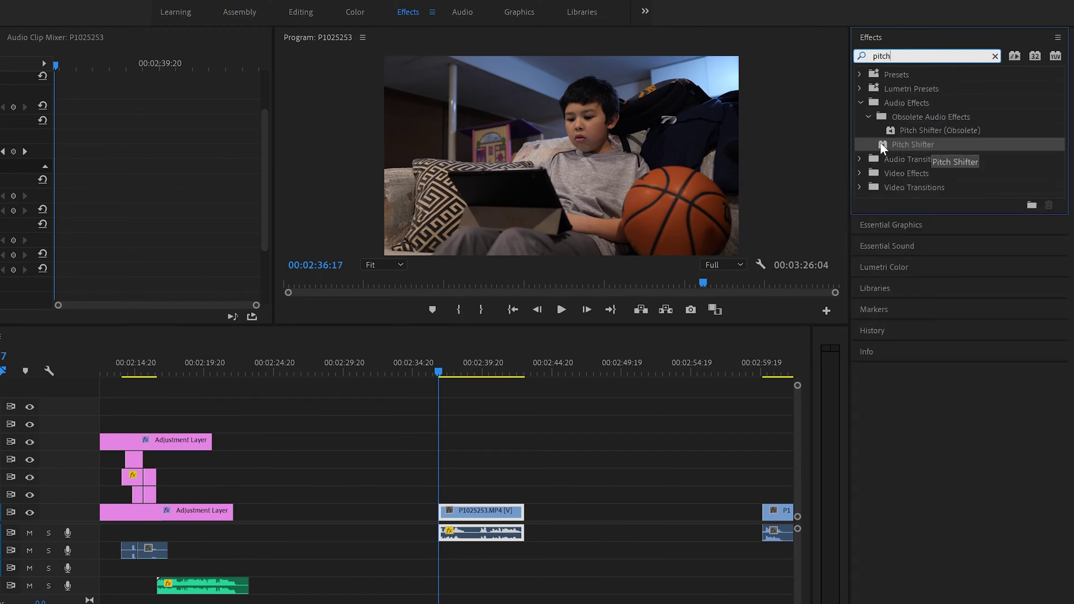
left_click_drag(881, 145, 473, 535)
Step: Select the clip and bring back a widened Effect Controls panel
left_click(470, 533)
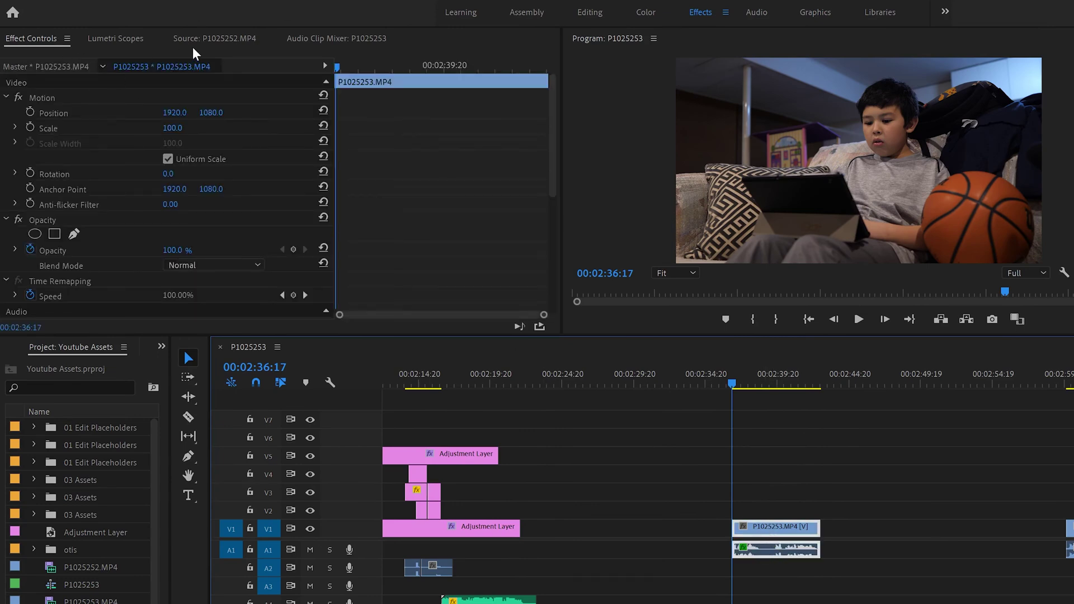
left_click(207, 42)
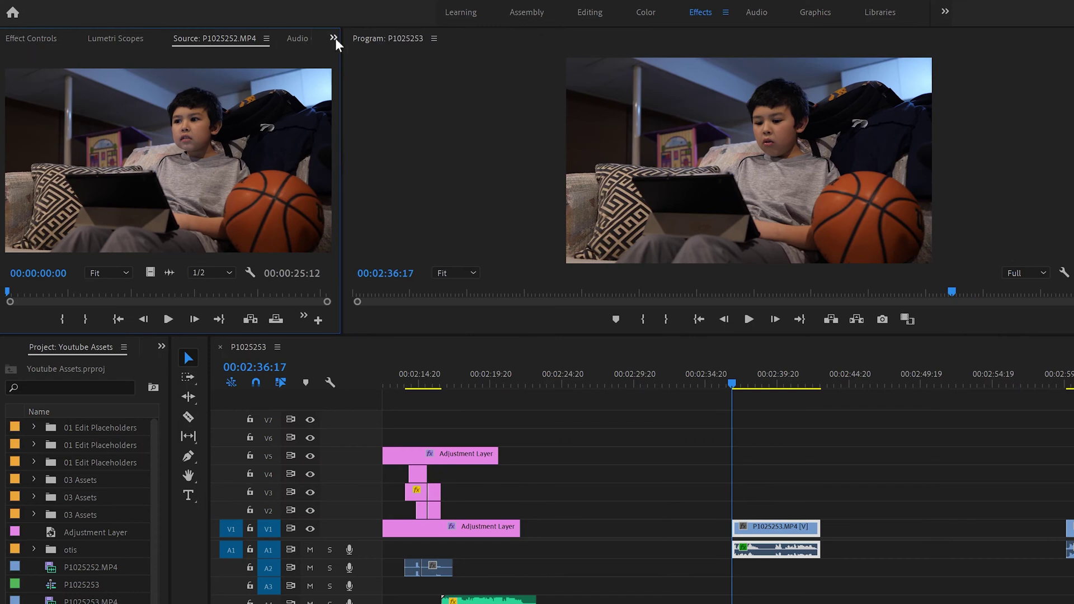
left_click(334, 37)
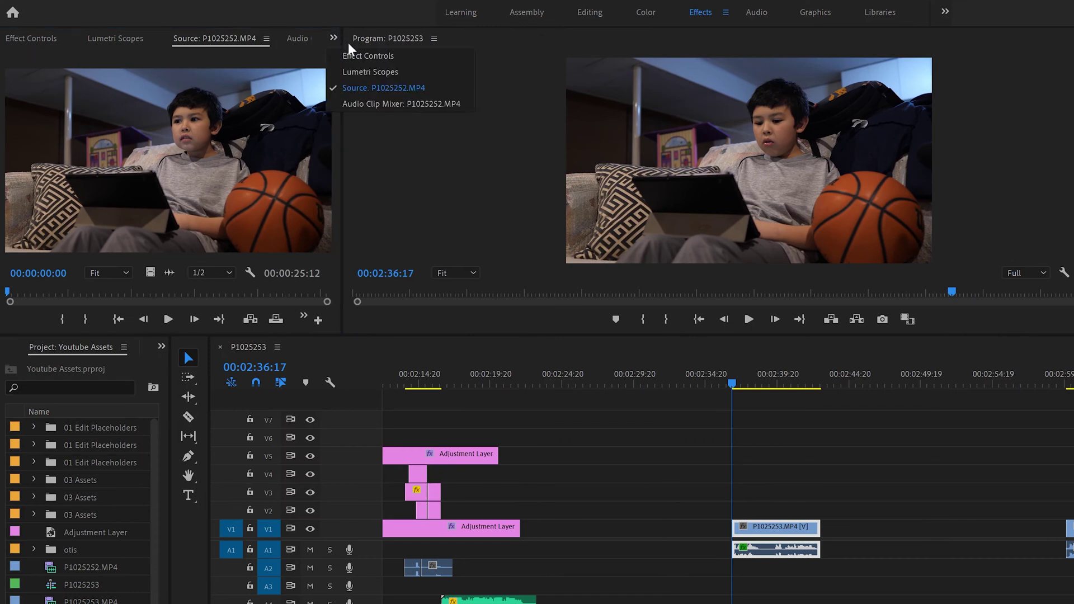
left_click(365, 54)
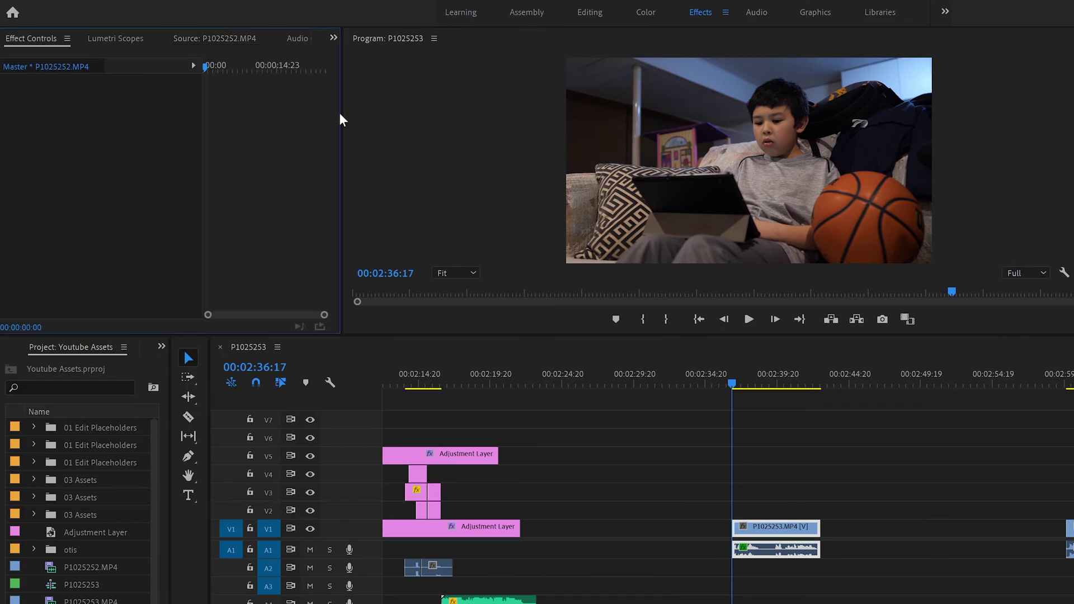
left_click_drag(341, 117, 469, 151)
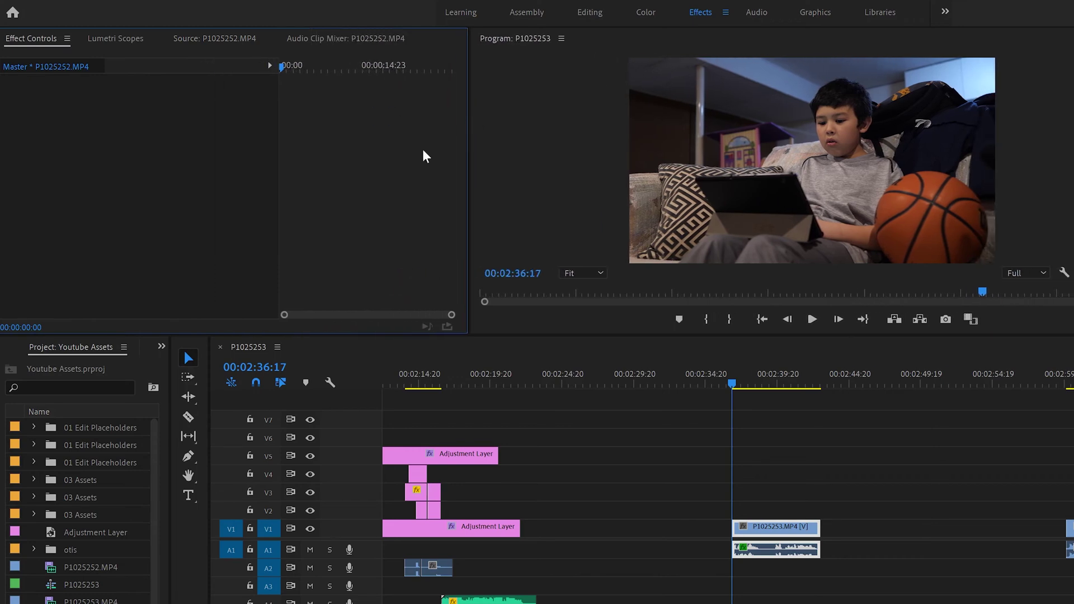
Step: Load P1025253.MP4's effects and open the Pitch Shifter Custom Setup editor
left_click(783, 527)
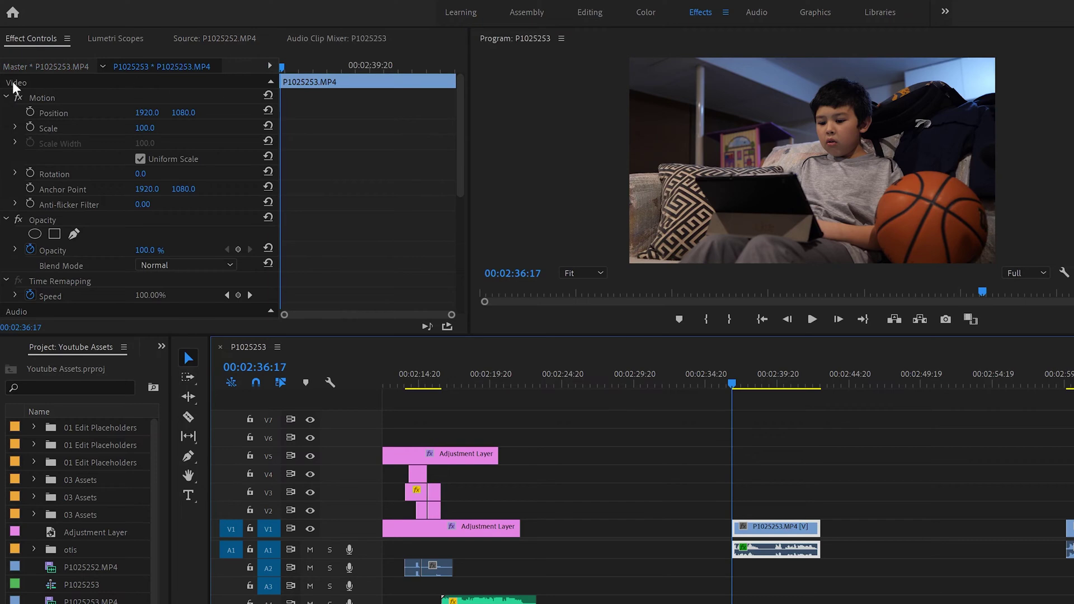
left_click_drag(460, 118, 444, 192)
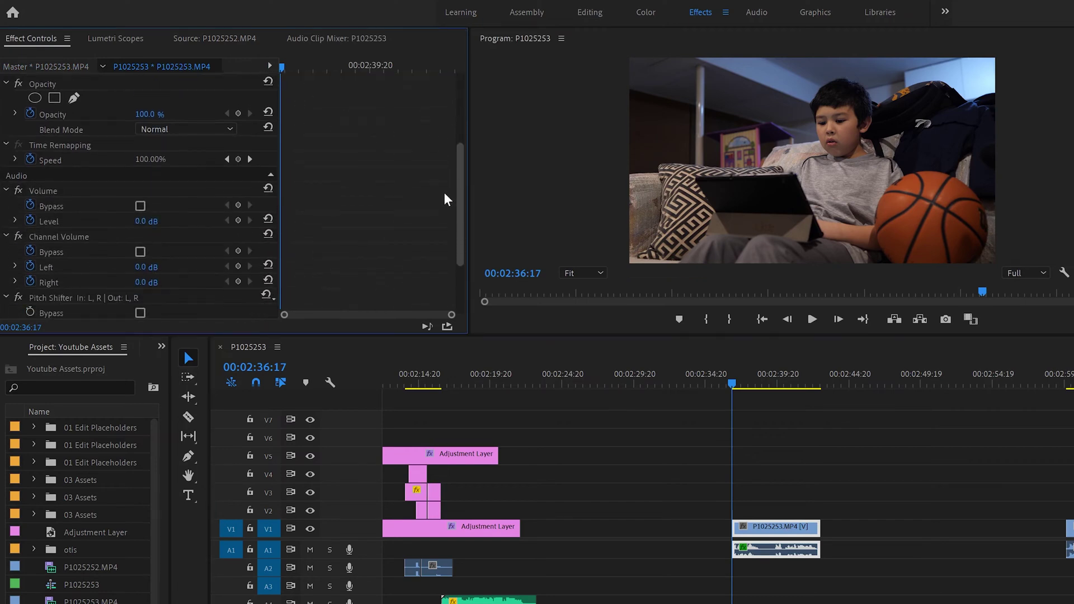
scroll(105, 199, "down", 1)
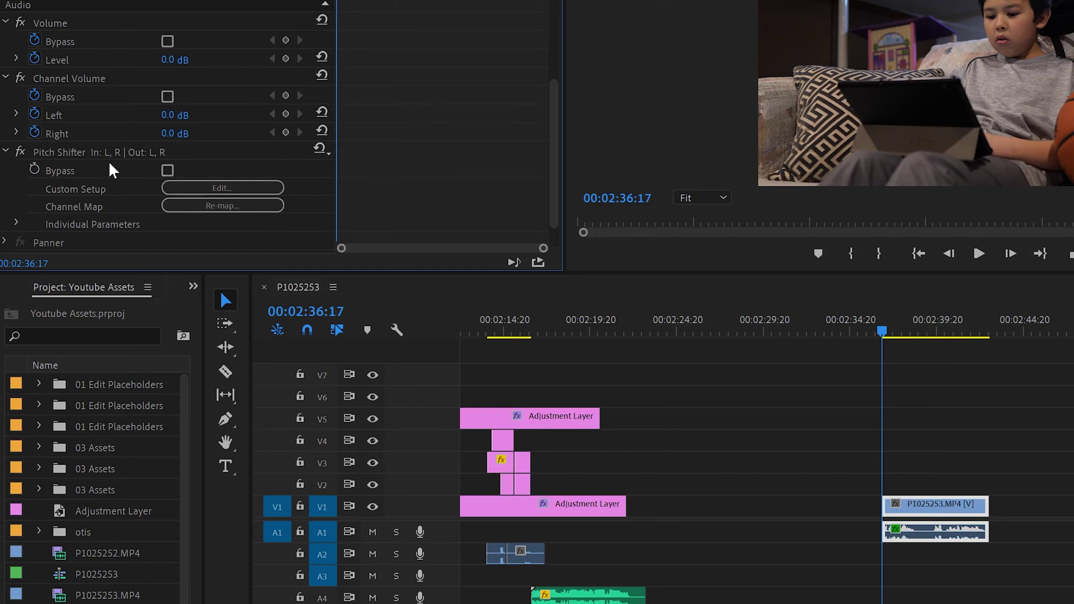
scroll(106, 202, "down", 1)
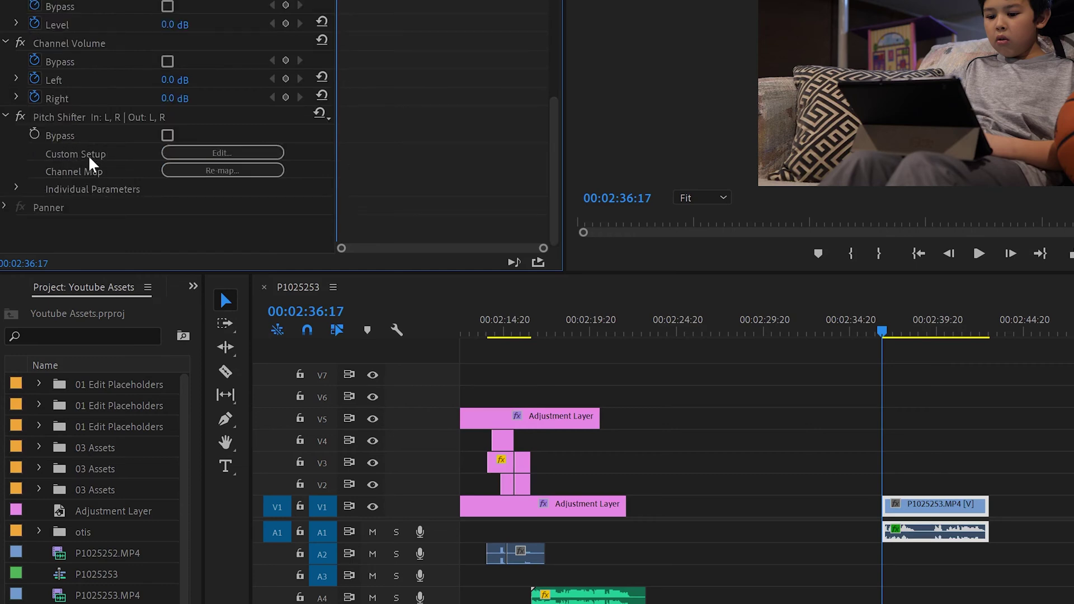
left_click(226, 158)
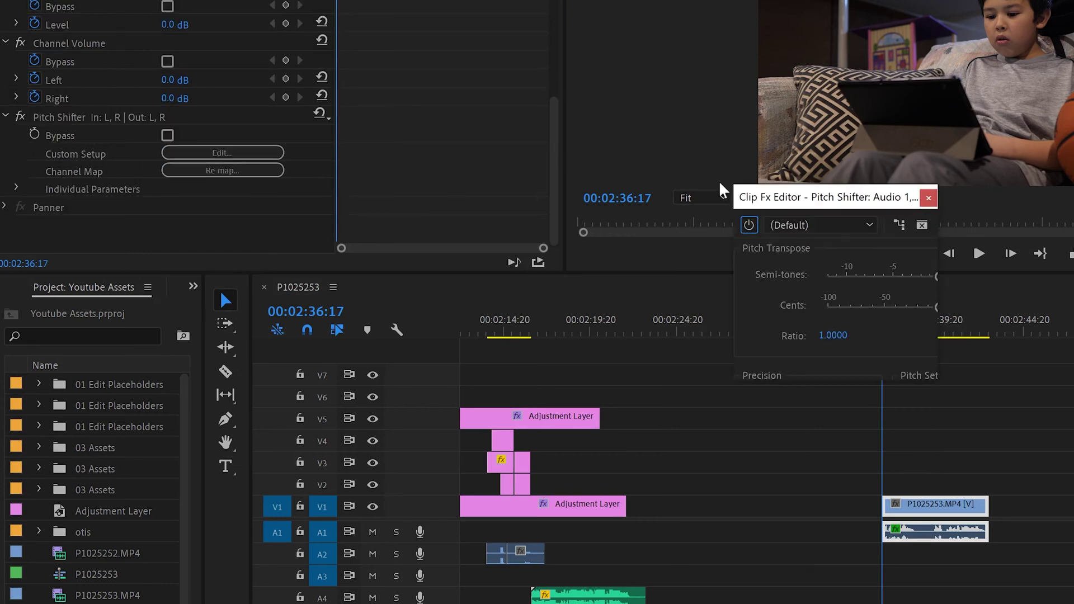
Step: Reposition and enlarge the Clip Fx Editor, then lower Semi-tones to -7
left_click_drag(854, 203, 664, 99)
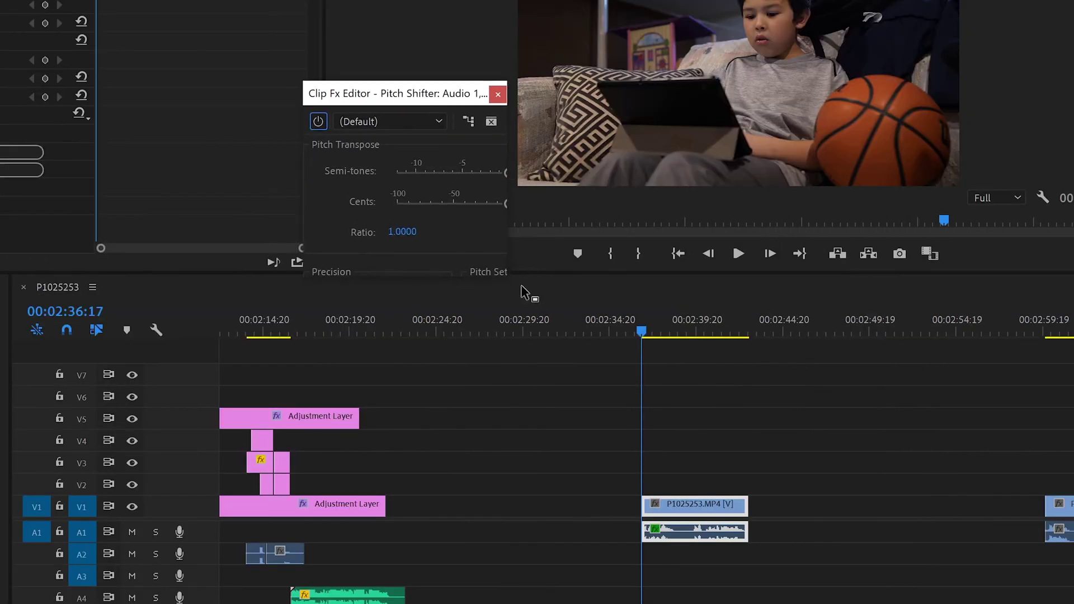
left_click_drag(745, 276, 879, 356)
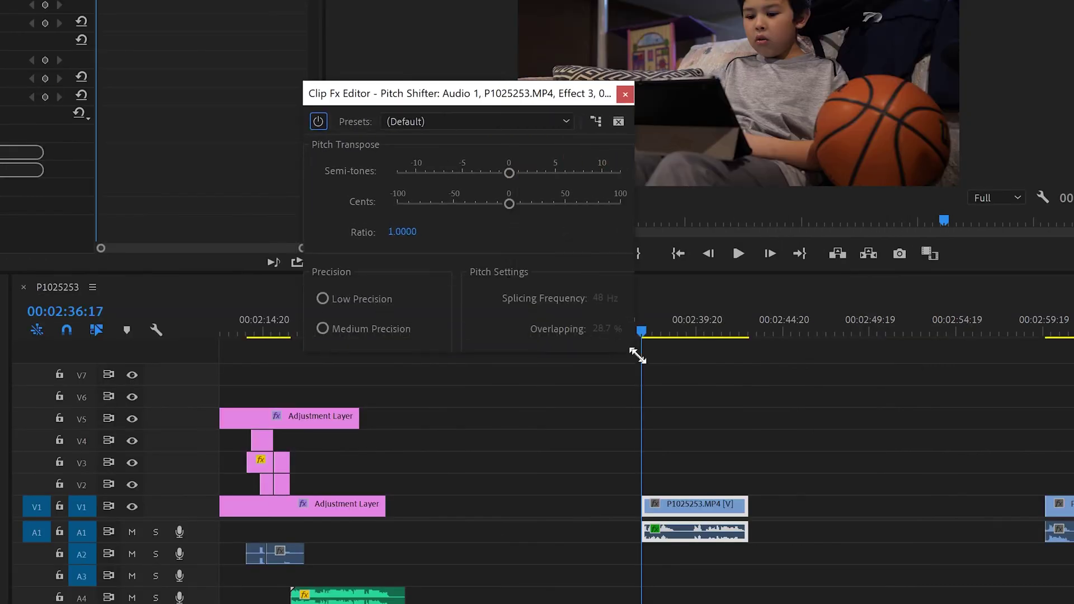
left_click_drag(637, 355, 778, 450)
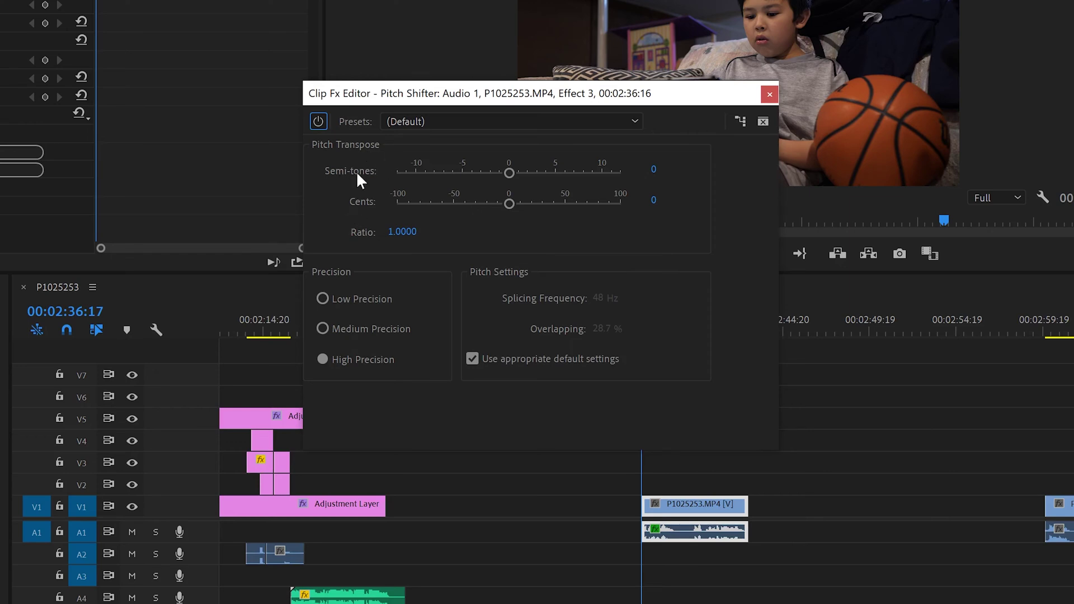
left_click_drag(509, 173, 553, 179)
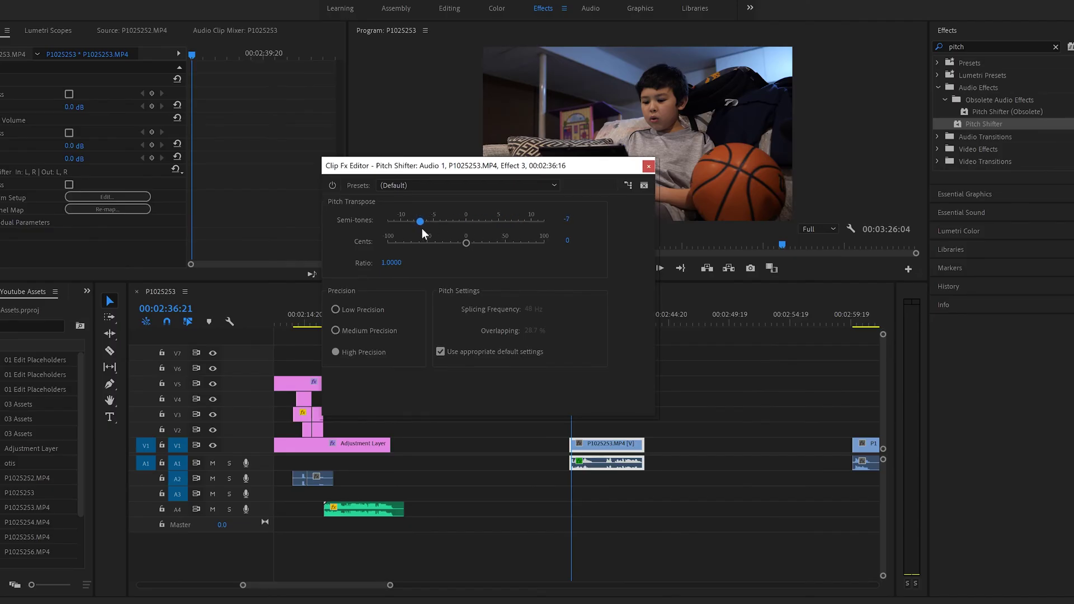
Step: Preview the clip at -8 semitones, then return the semitone shift to 0
left_click_drag(422, 228, 418, 229)
left_click_drag(476, 171, 289, 124)
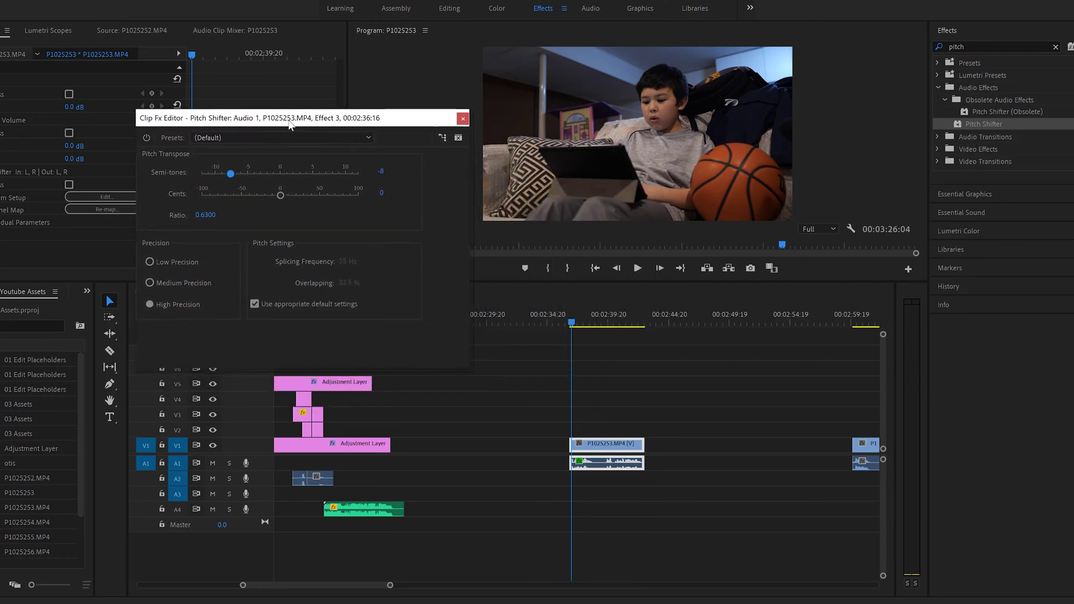
left_click(636, 268)
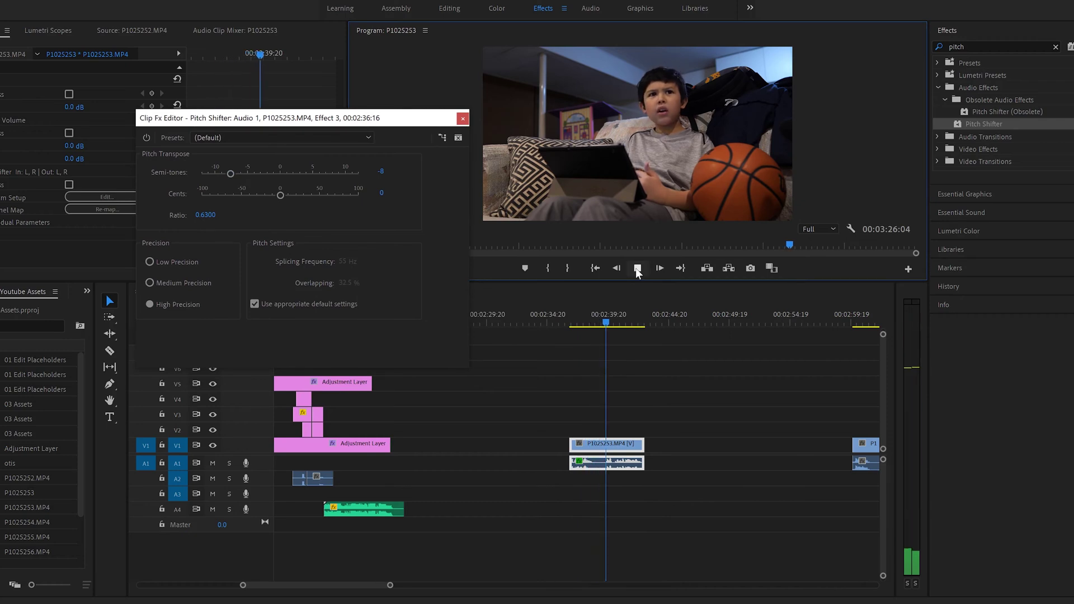
left_click(637, 268)
left_click_drag(230, 174, 280, 174)
left_click(279, 195)
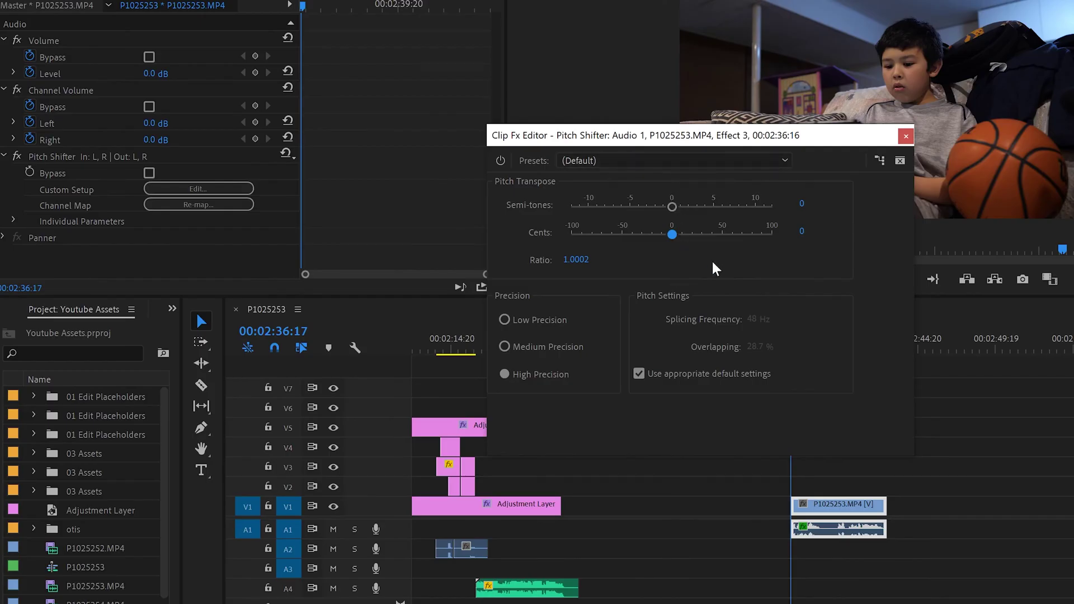
left_click(674, 204)
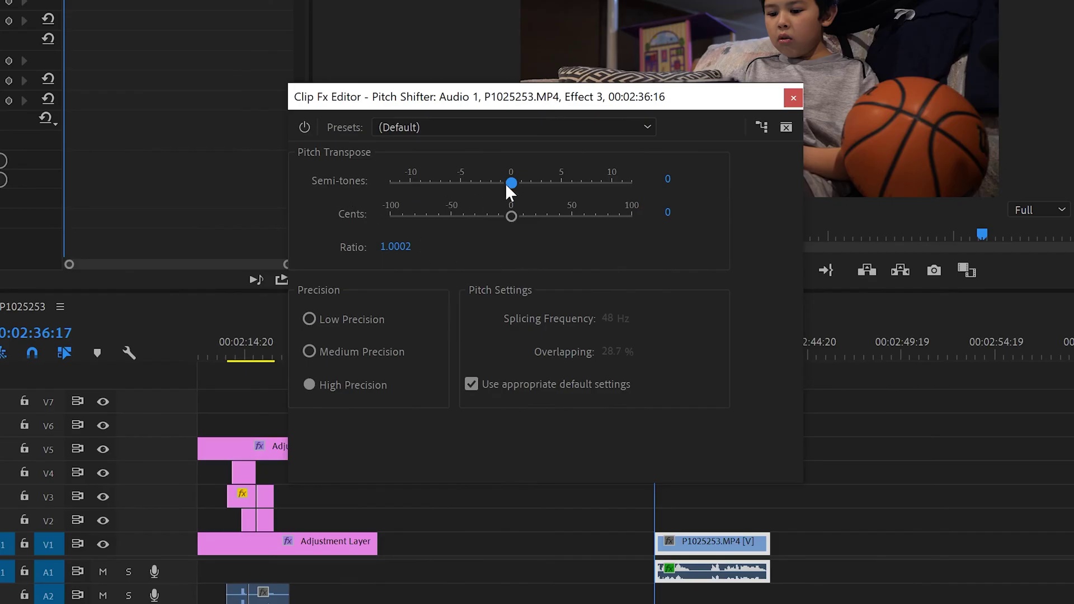
Step: Drag Semi-tones and Cents through ratios 0.5780, 2.0000 and 1.6323, then up to +12 semitones
left_click_drag(511, 183, 421, 179)
left_click_drag(506, 217, 451, 217)
left_click_drag(582, 180, 412, 182)
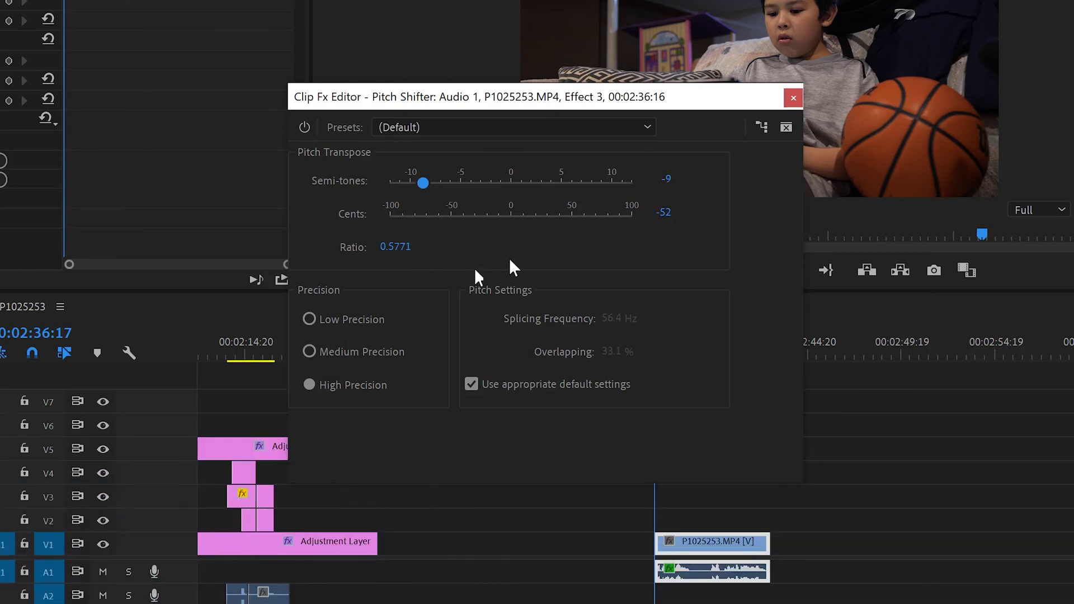
left_click_drag(465, 182, 599, 181)
left_click_drag(450, 216, 589, 216)
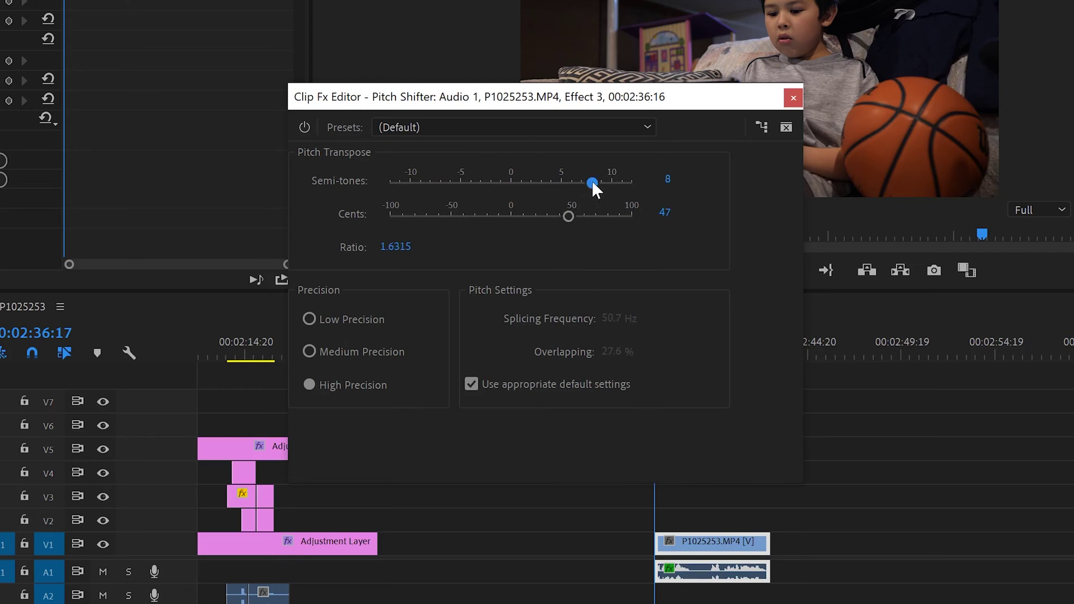
left_click_drag(592, 182, 681, 180)
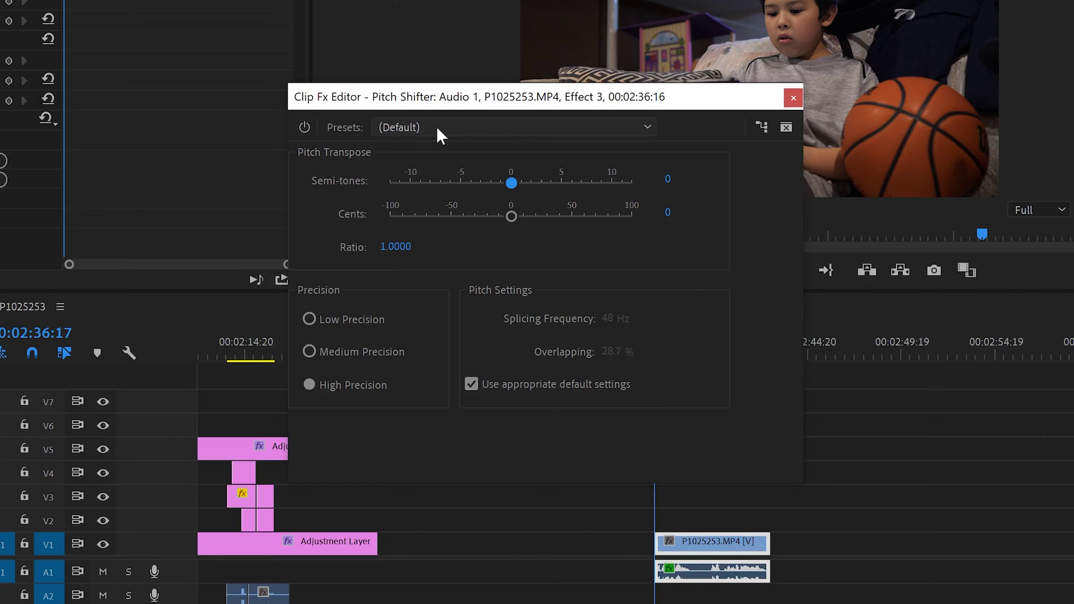
Step: Try The Dark Lord and Angry Gerbil presets, then lower the shift to 6 semitones minus some cents
left_click(644, 130)
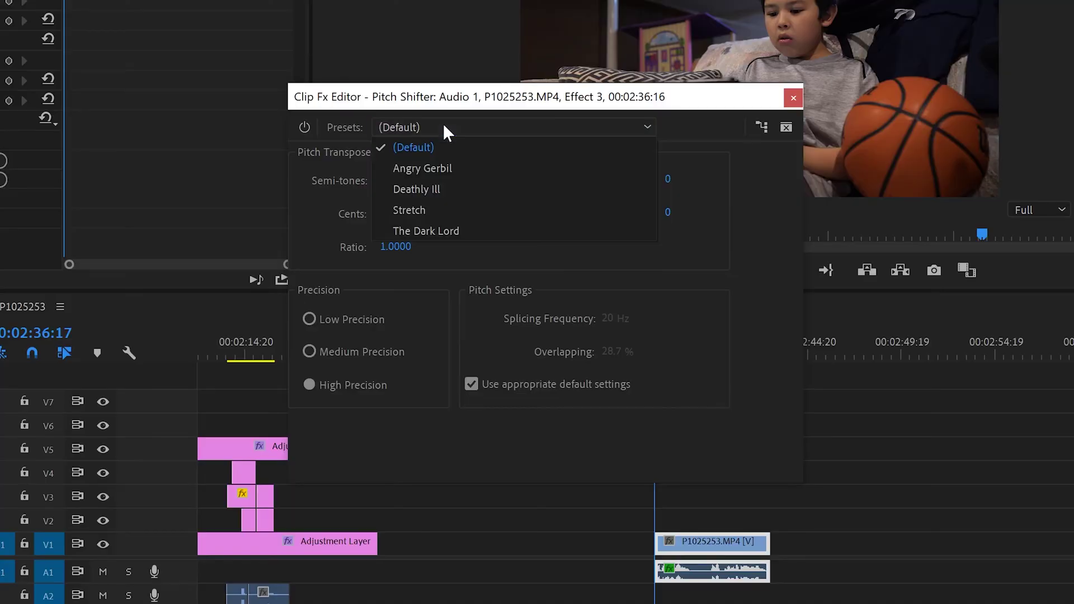
left_click(433, 229)
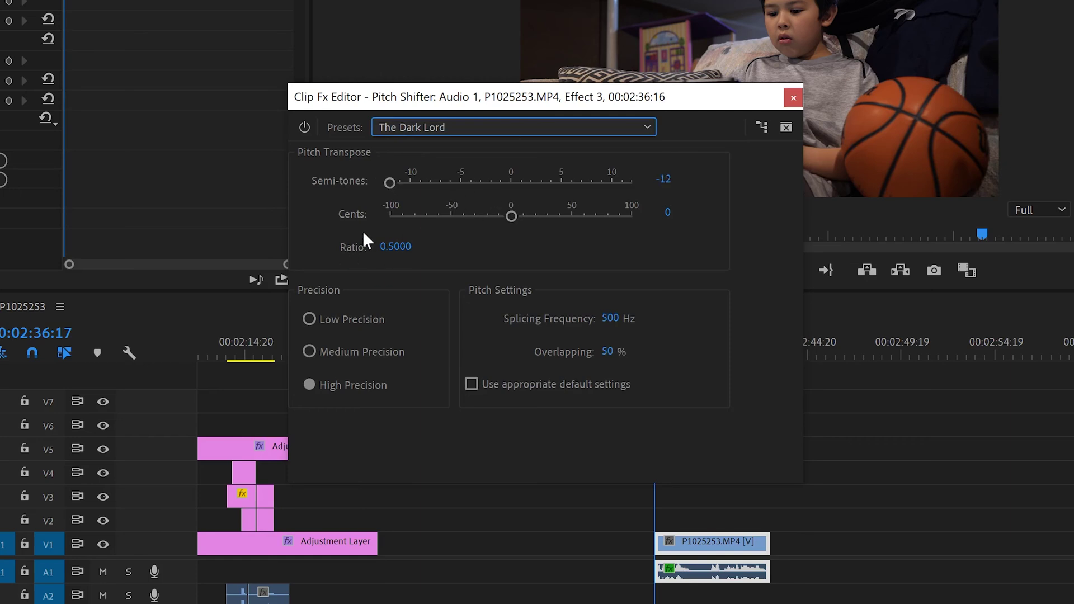
left_click(435, 126)
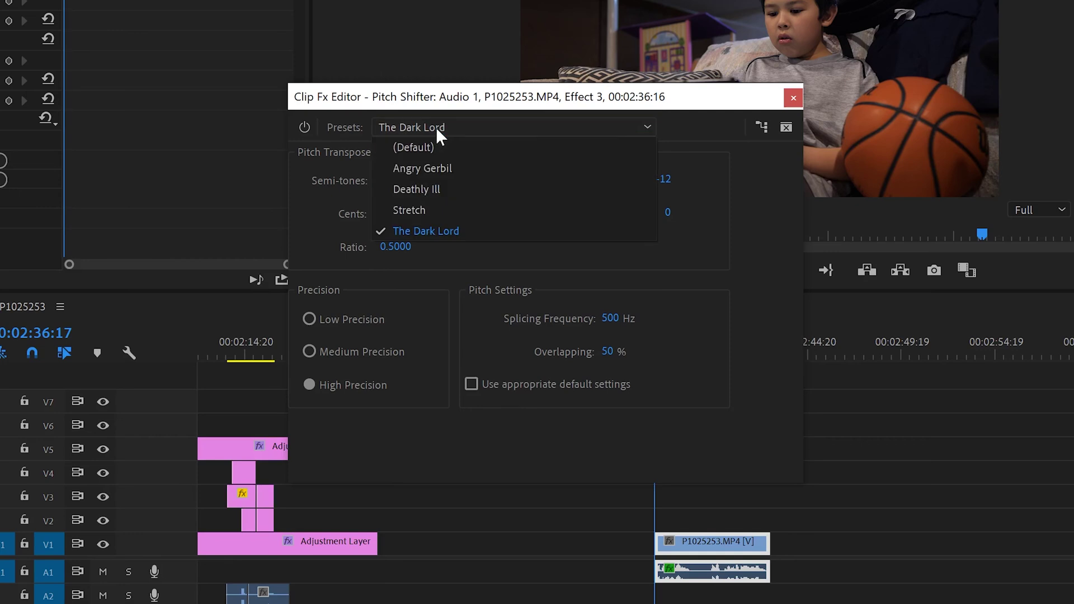
left_click(443, 169)
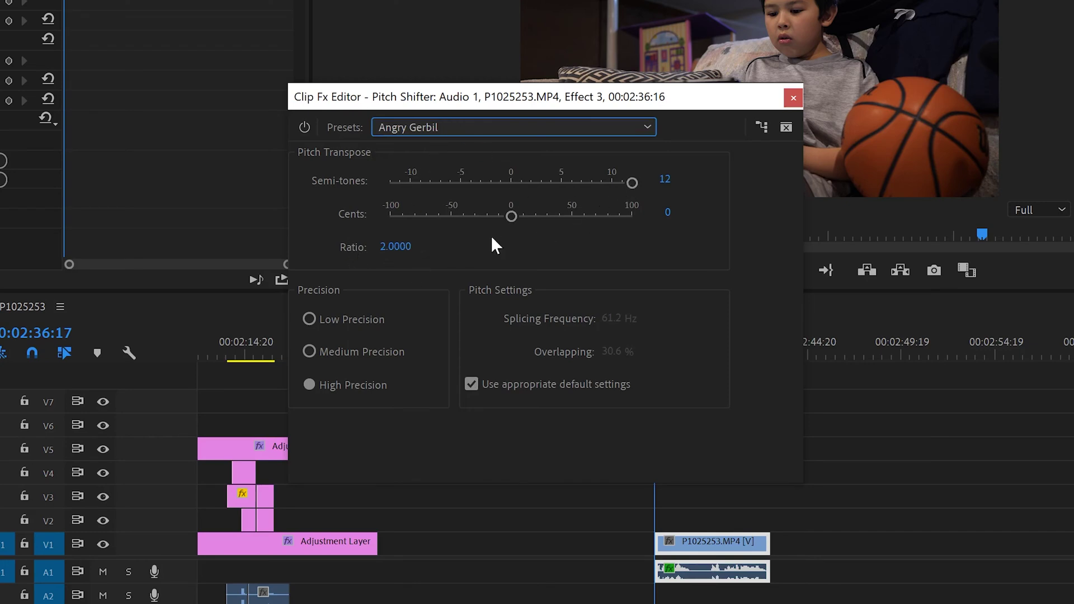
left_click_drag(629, 185, 574, 183)
left_click_drag(512, 216, 463, 220)
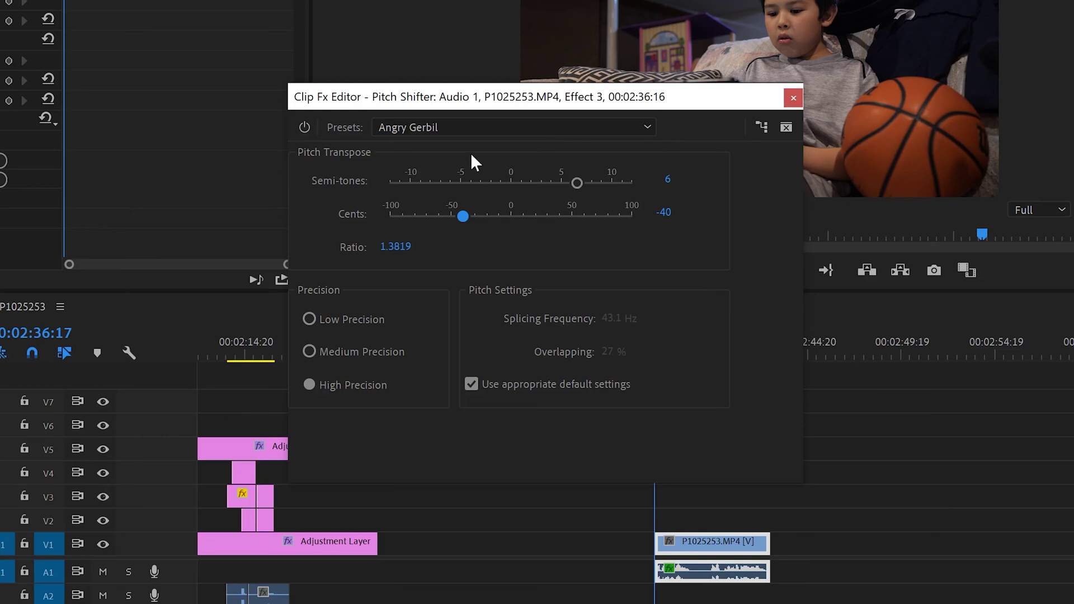
Step: Return the Pitch Shifter to its (Default) preset
left_click(458, 125)
left_click(452, 143)
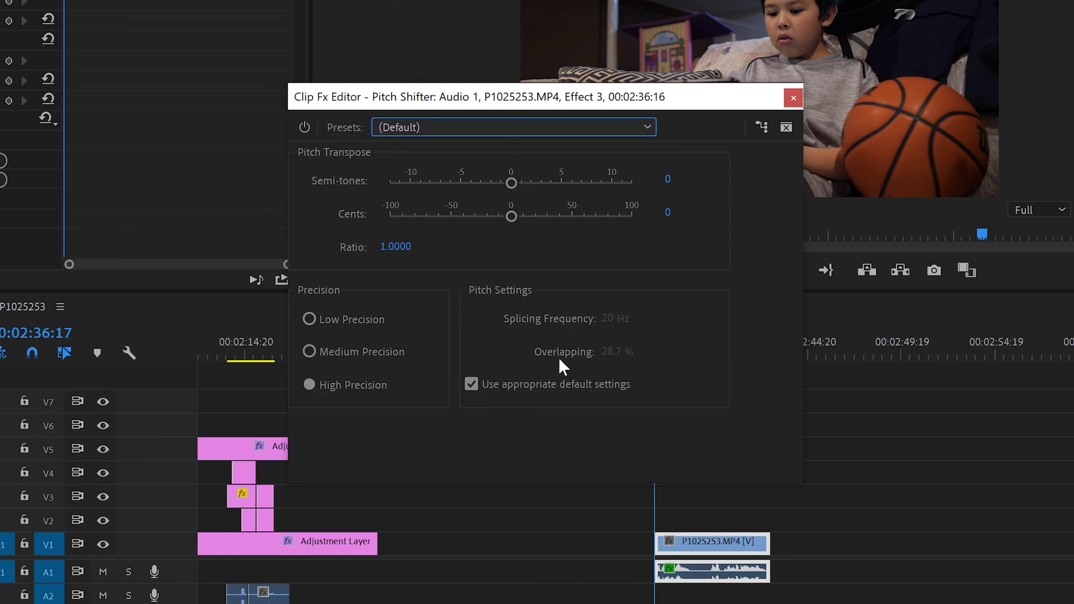
left_click(476, 125)
Step: Switch from The Dark Lord preset to the Angry Gerbil preset
left_click(450, 229)
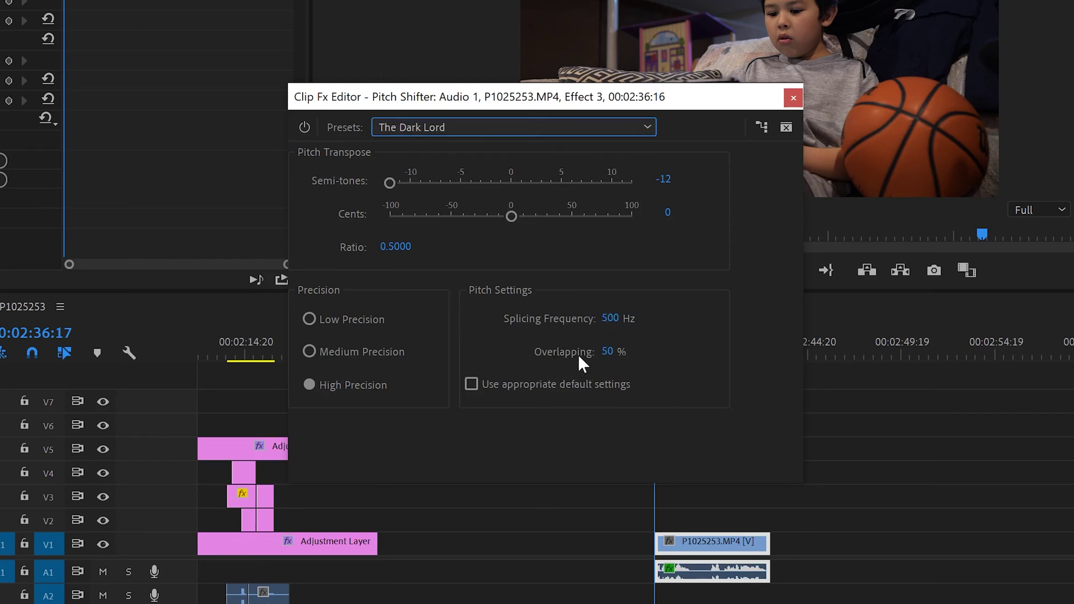
left_click(462, 129)
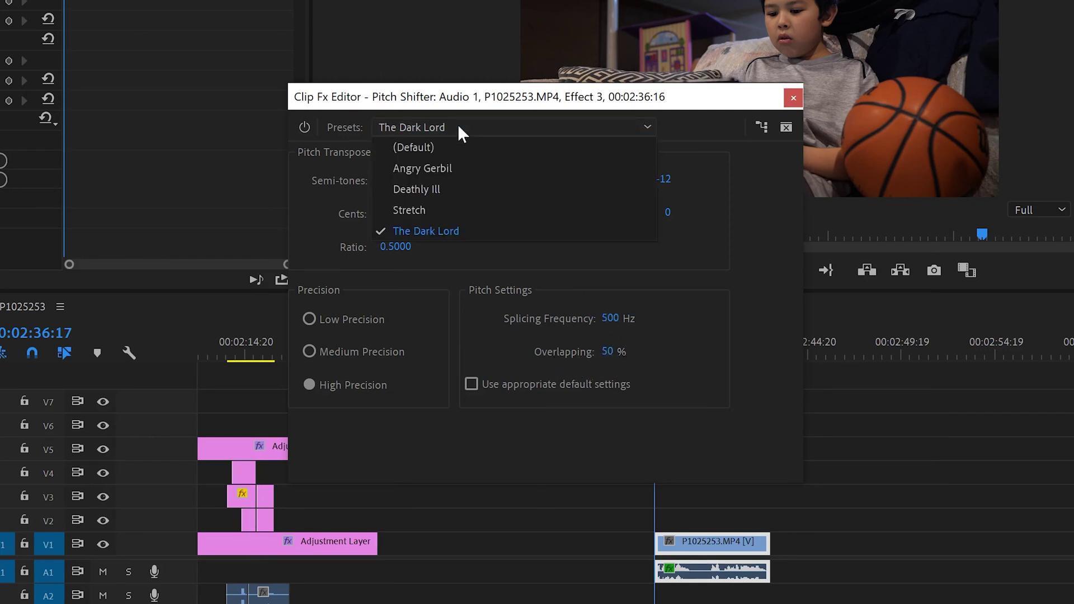
left_click(442, 166)
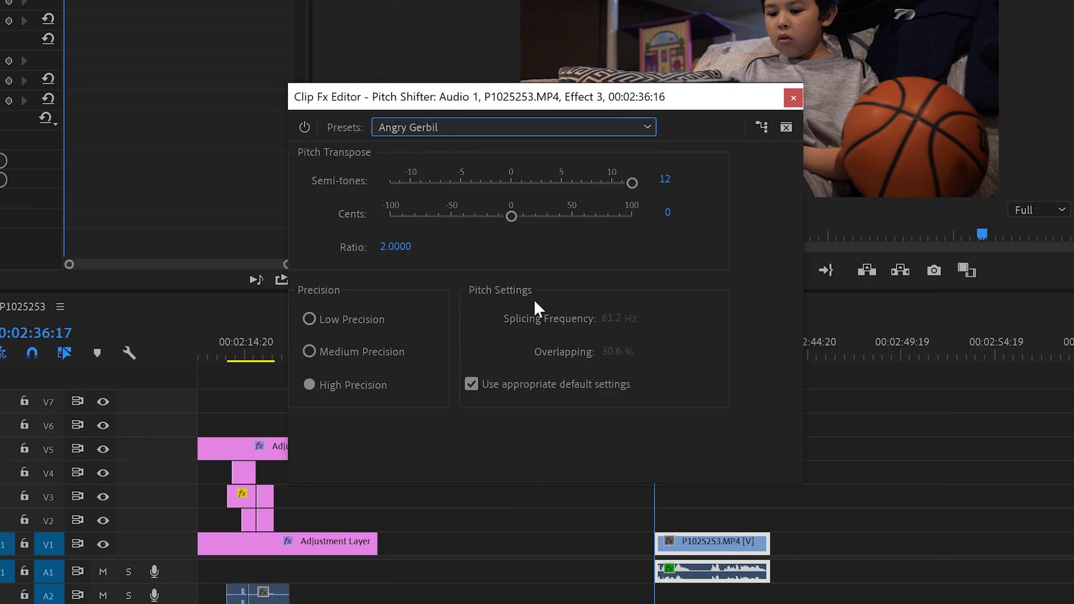
Step: Unlock manual settings, scrub Overlapping to 45.7%, then restore the default pitch settings
left_click(471, 385)
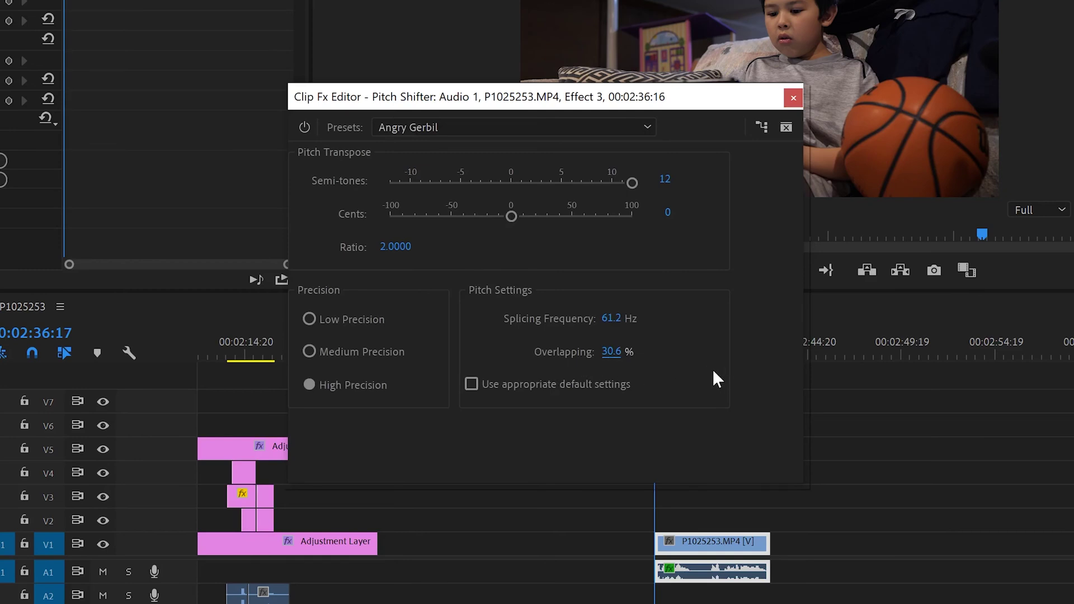
left_click_drag(612, 351, 990, 354)
left_click(471, 383)
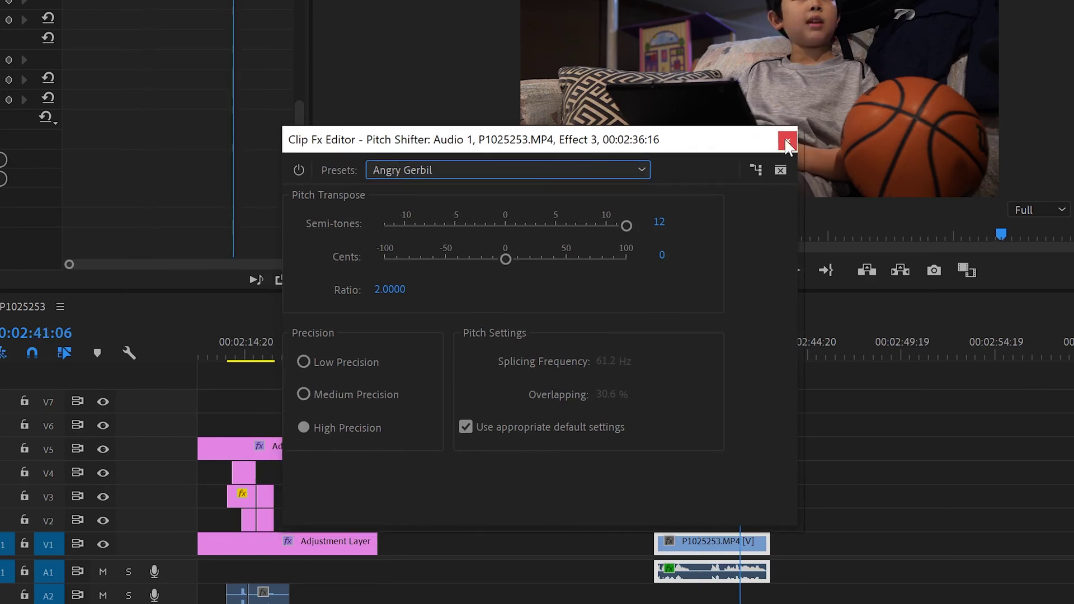
Step: Close the editor, expose Transpose Ratio (2.00) in Effect Controls, and rewind the playhead to the start
left_click(783, 146)
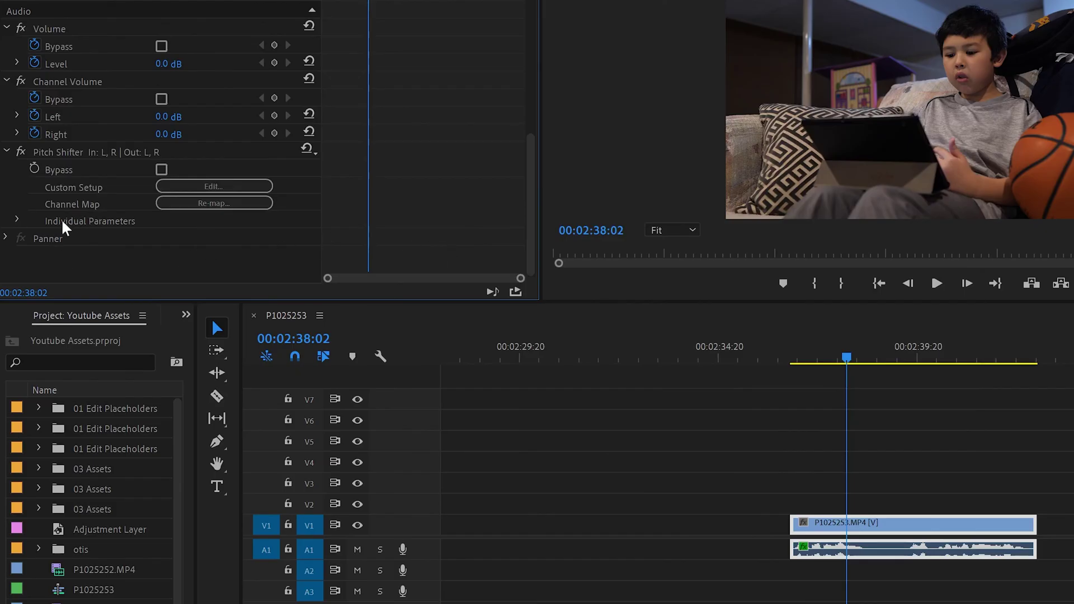
left_click(18, 221)
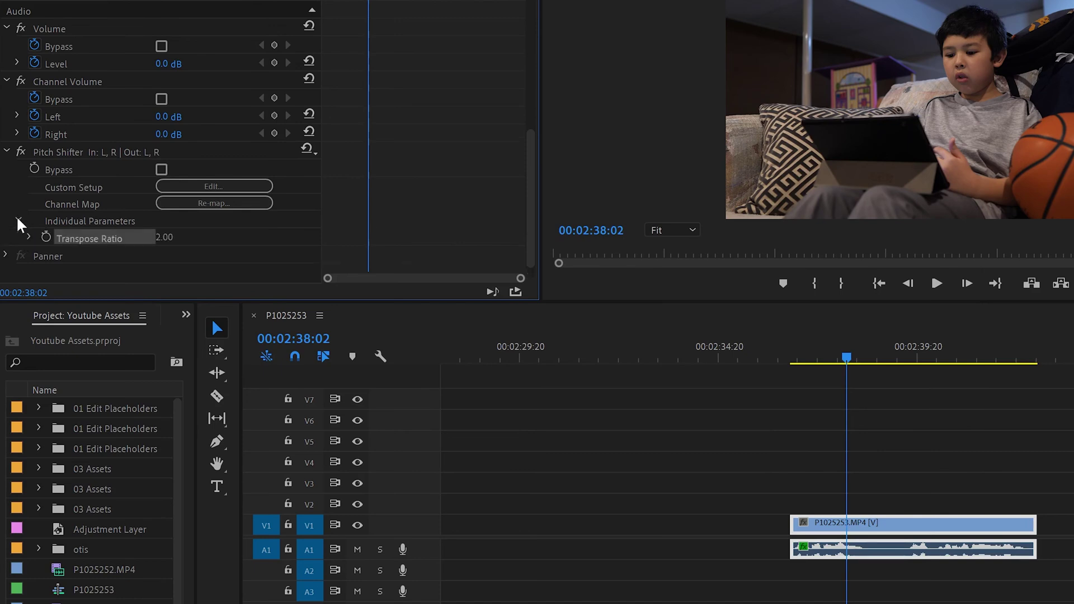
scroll(396, 159, "down", 1)
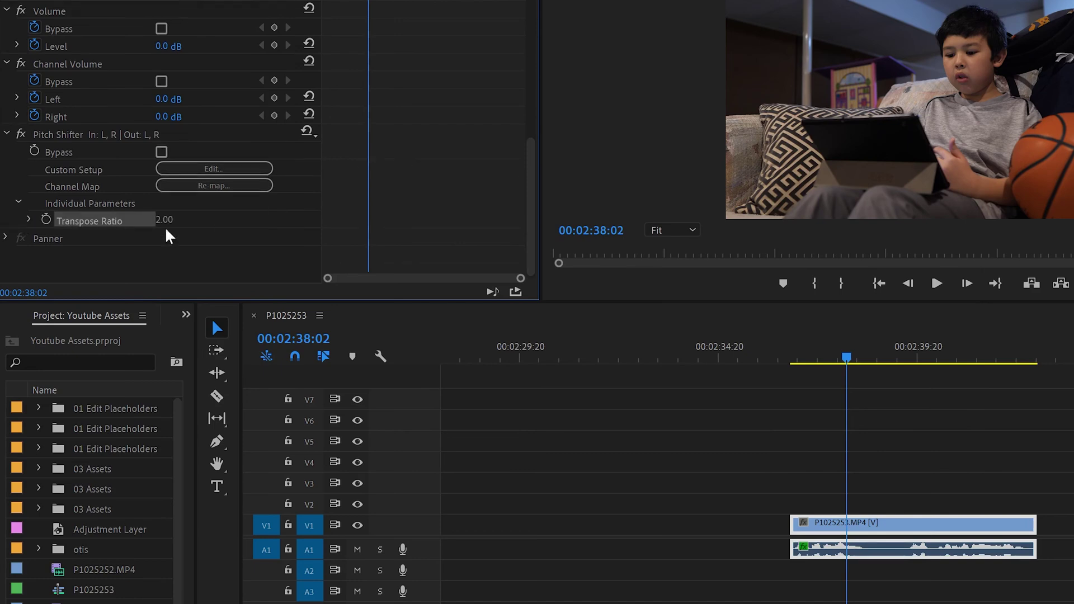
left_click(29, 220)
scroll(394, 168, "down", 2)
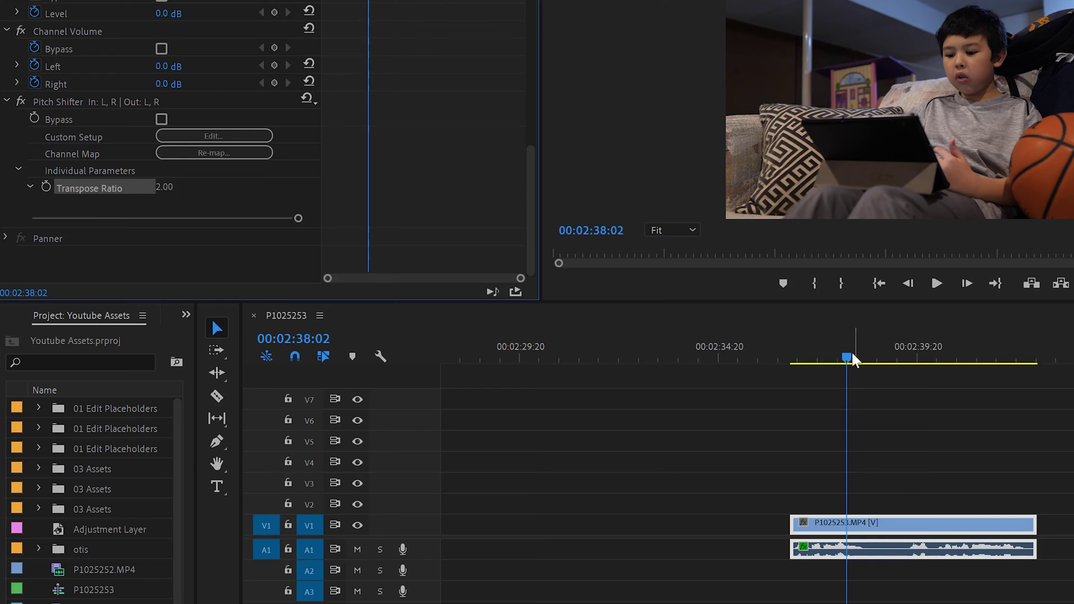
left_click_drag(854, 361, 802, 445)
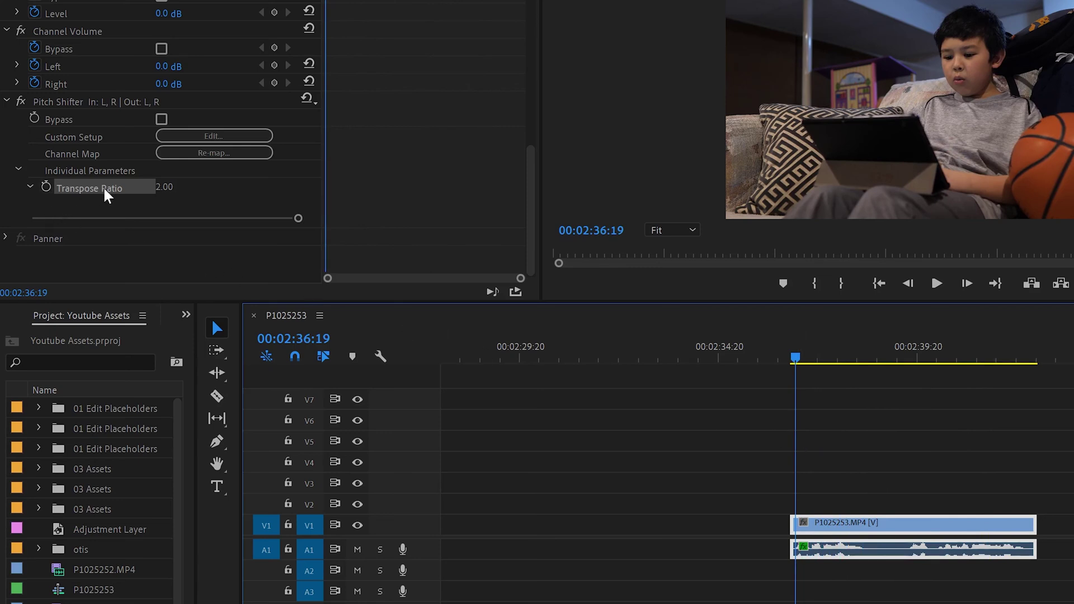
Step: Turn on the Transpose Ratio stopwatch at the start, then add a 1.00 keyframe at 00:02:38:00
left_click(46, 188)
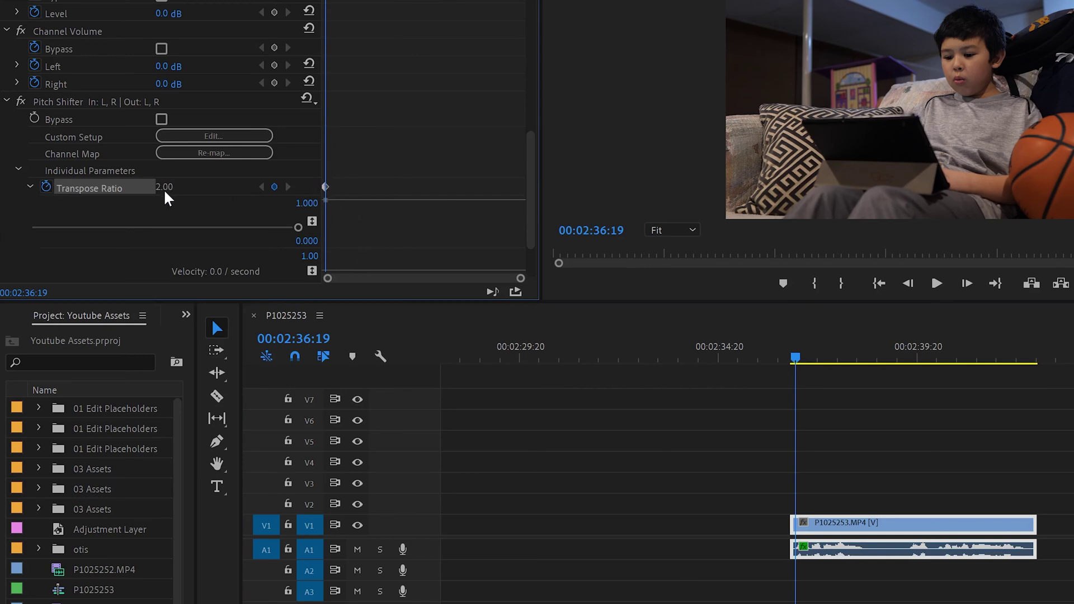
left_click_drag(796, 358, 844, 363)
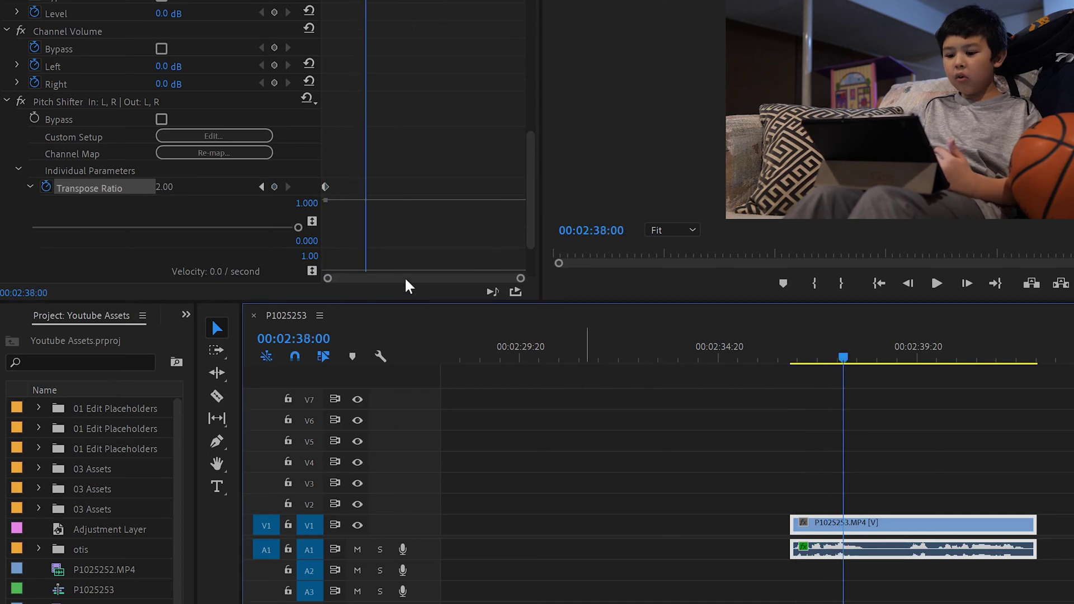
left_click(274, 188)
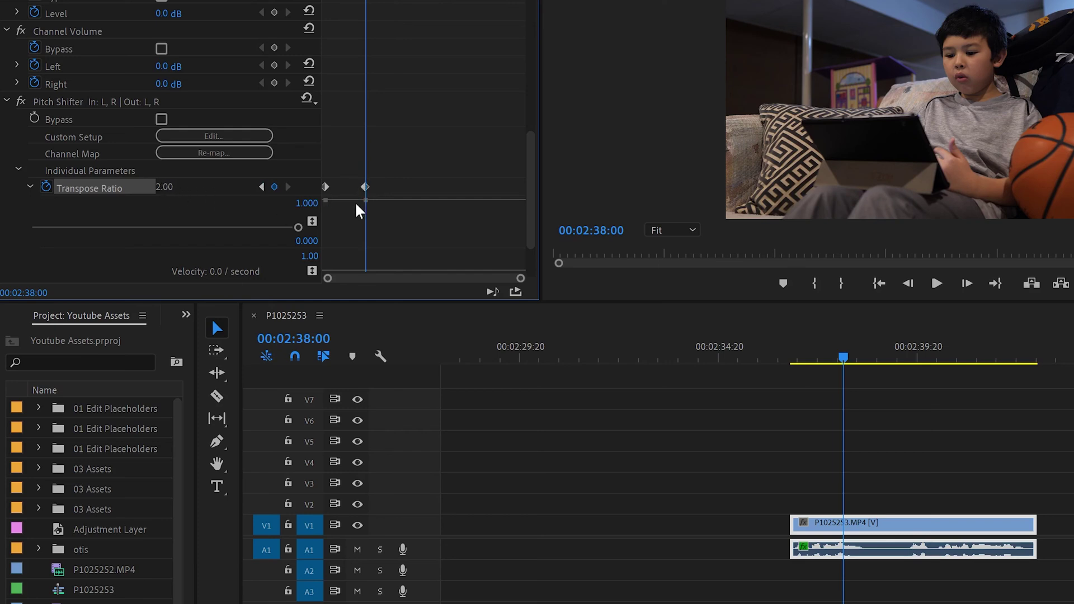
left_click_drag(299, 228, 121, 229)
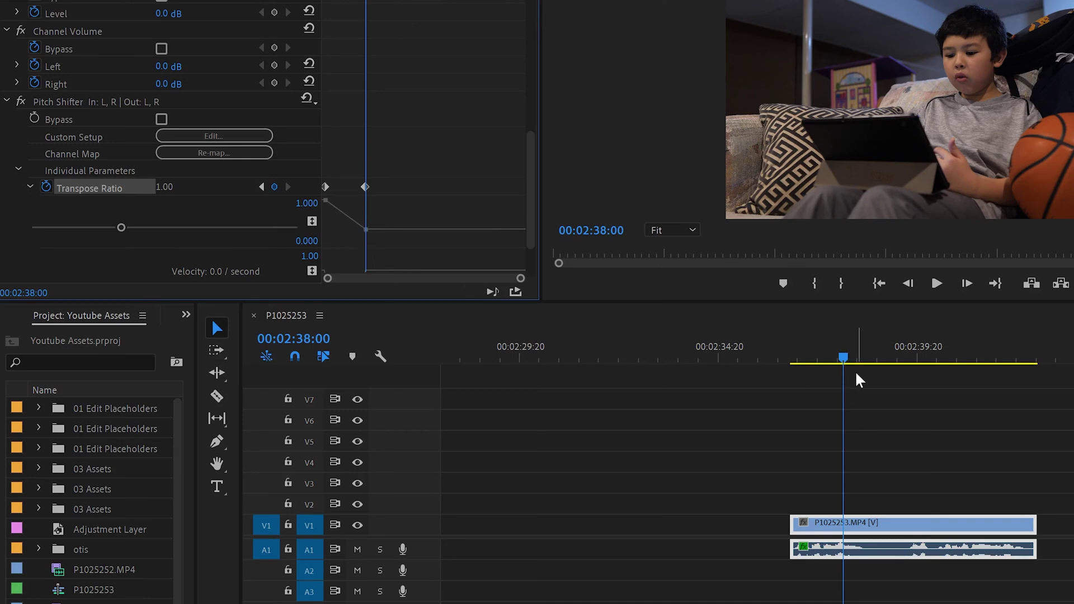
left_click_drag(843, 358, 945, 378)
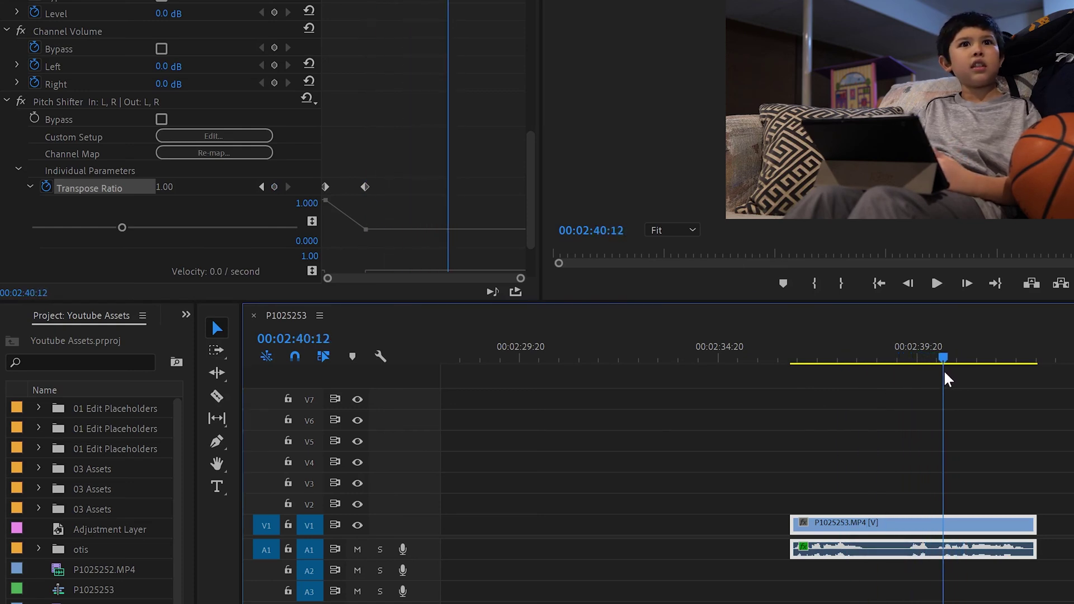
Step: Add Transpose Ratio keyframes of 1.00 at 00:02:40:12 and 0.50 at 00:02:41:15
left_click(275, 187)
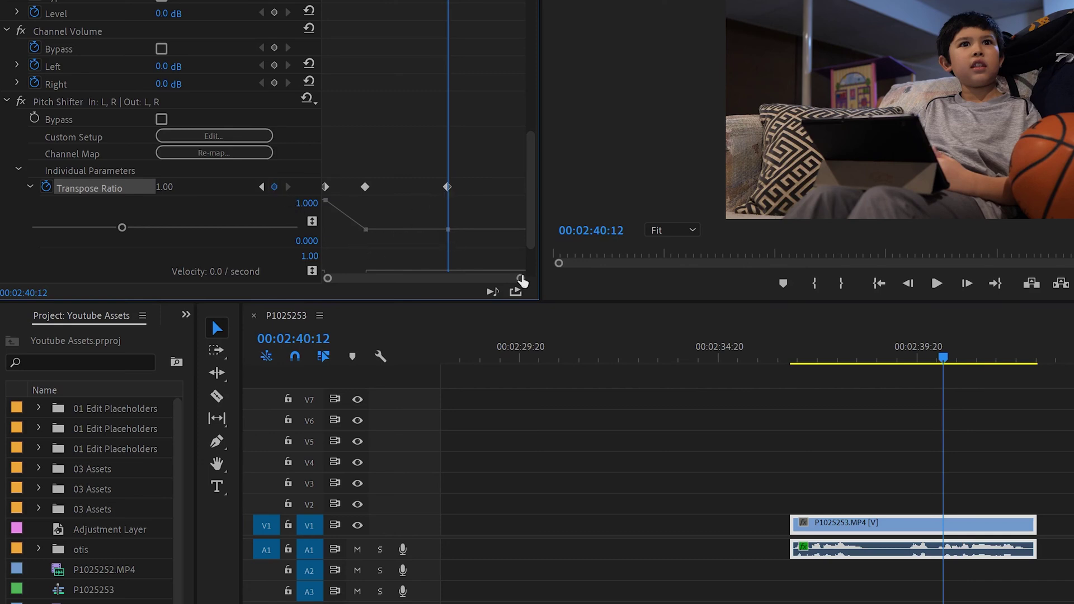
left_click_drag(945, 360, 988, 361)
left_click(274, 187)
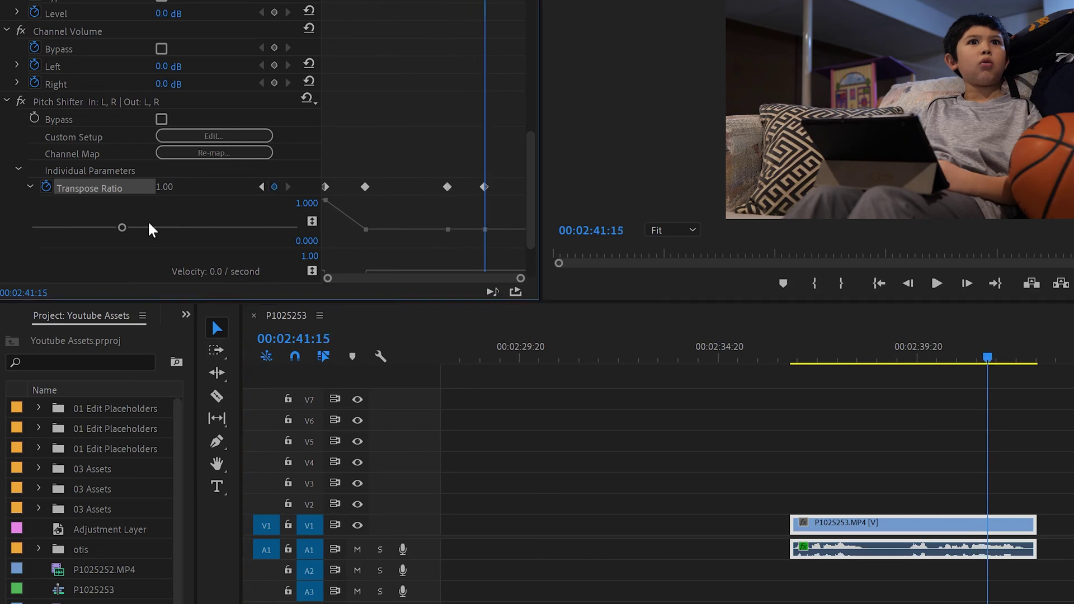
left_click_drag(121, 228, 21, 227)
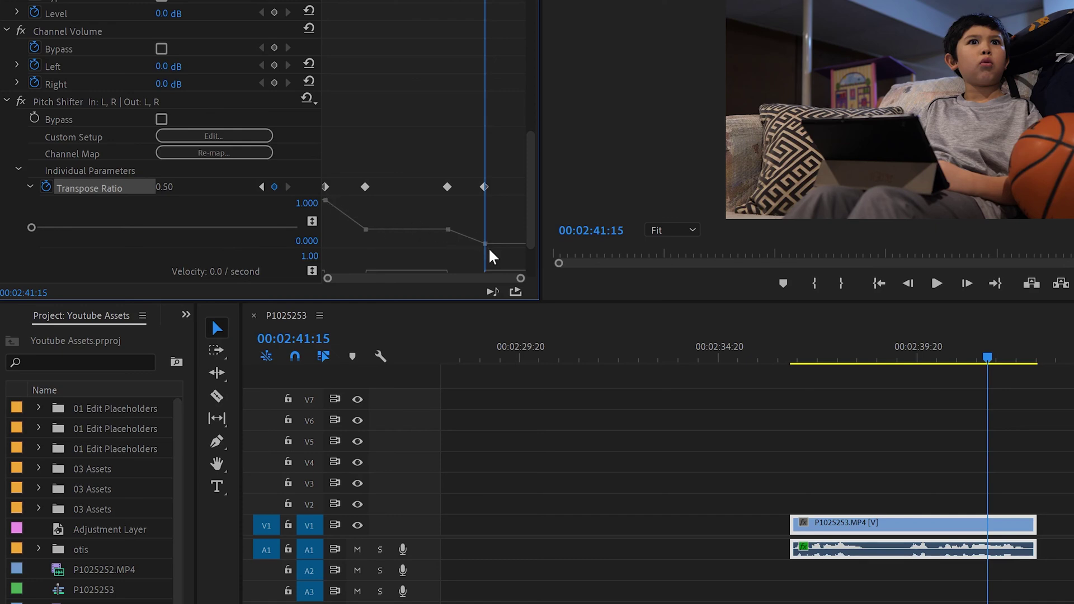
left_click_drag(968, 358, 798, 362)
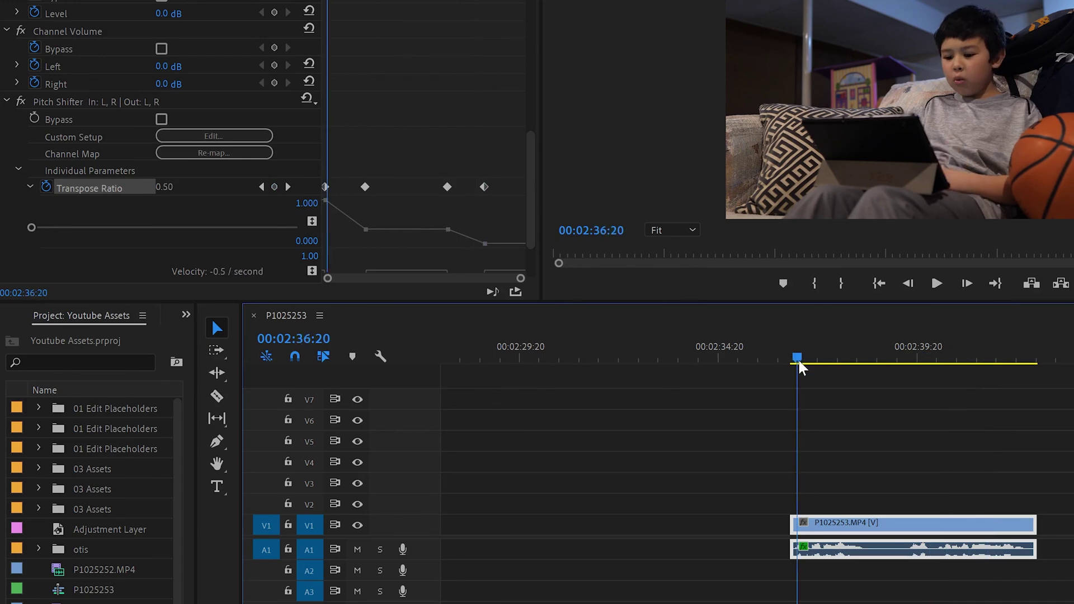